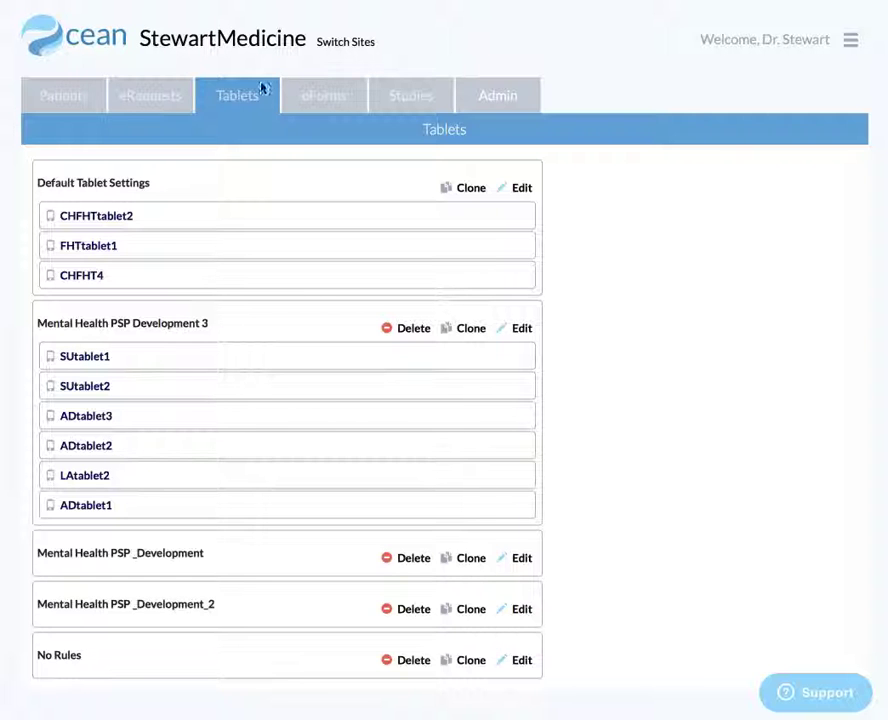
# - Clone the No Rules tablet group and rename the copy 'Mental Health PSP'
pyautogui.click(298, 93)
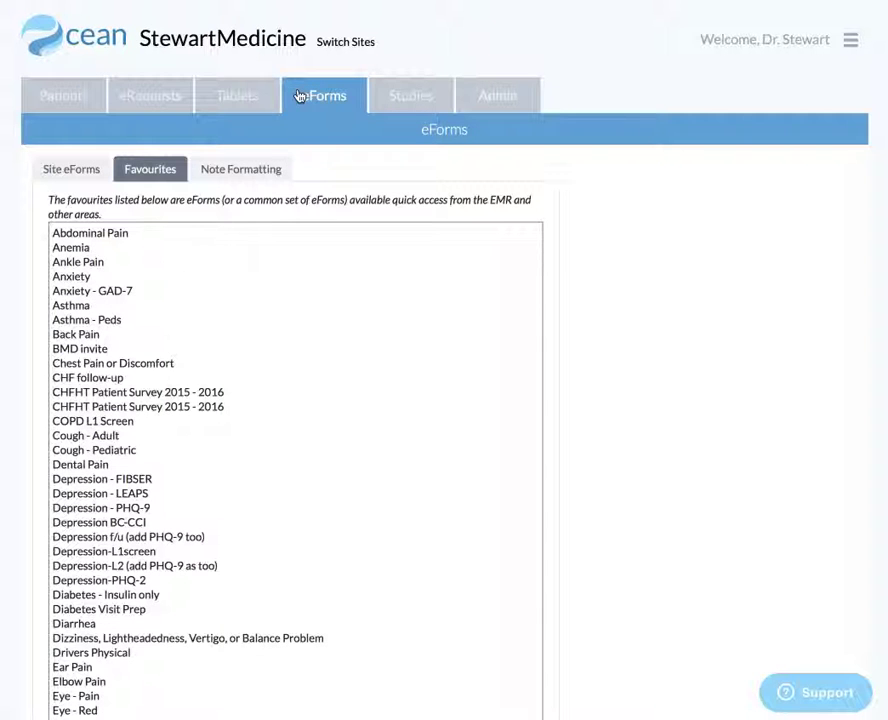
pyautogui.click(231, 93)
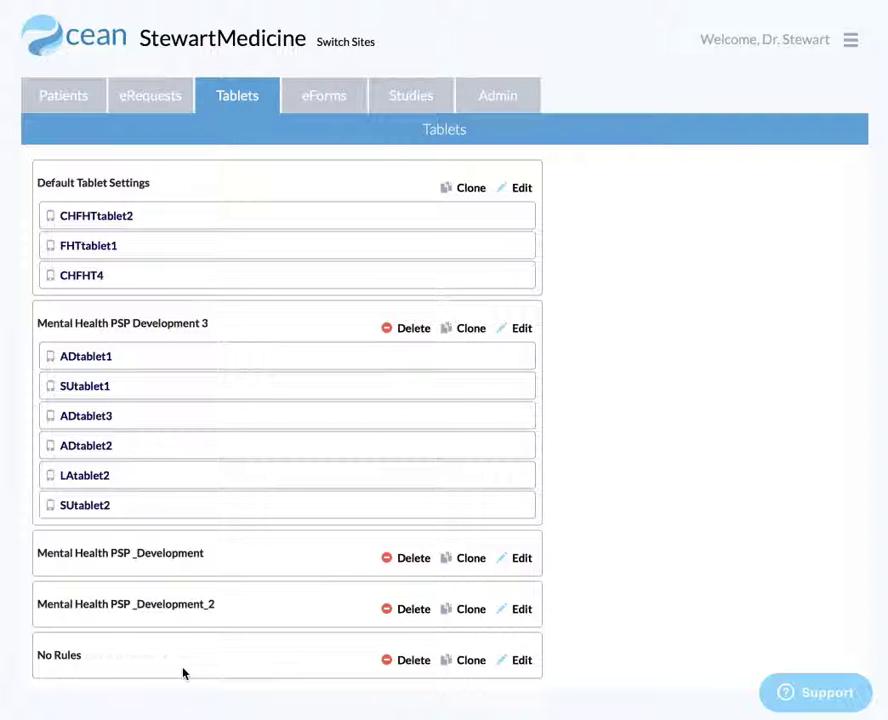
pyautogui.click(469, 661)
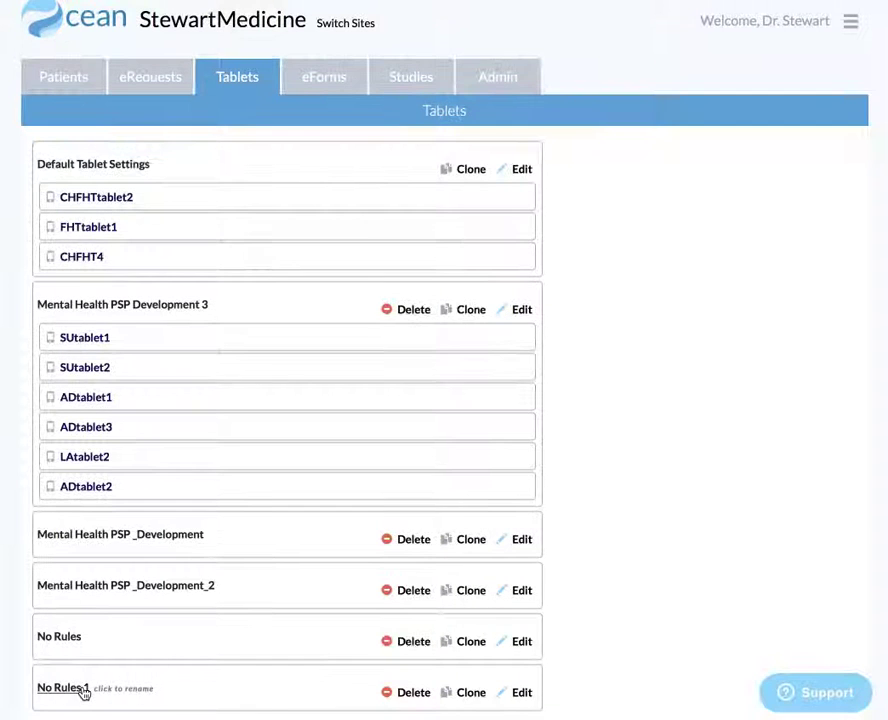
pyautogui.click(84, 692)
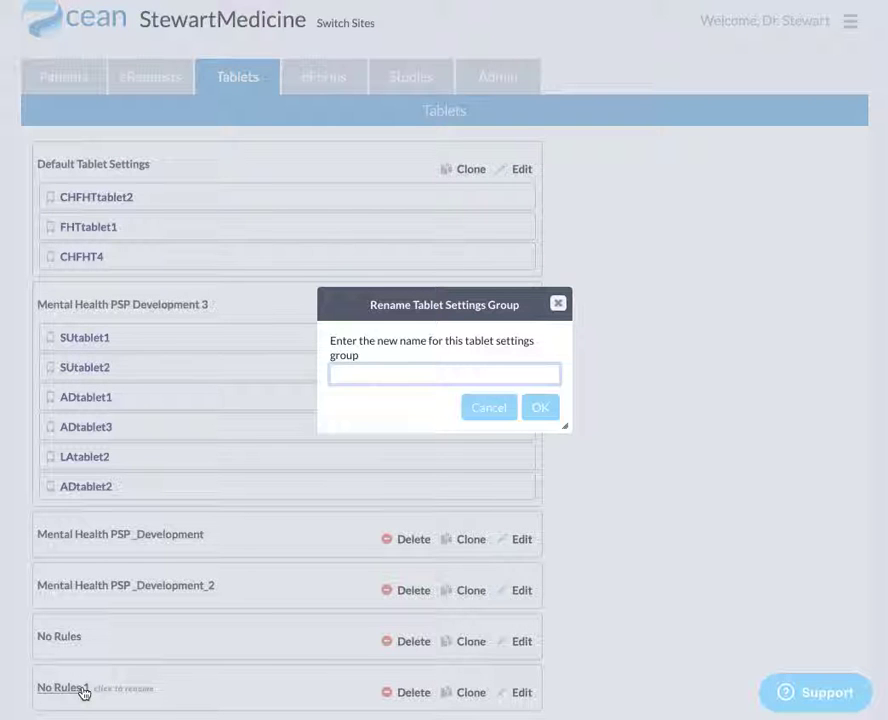
pyautogui.write('Mental')
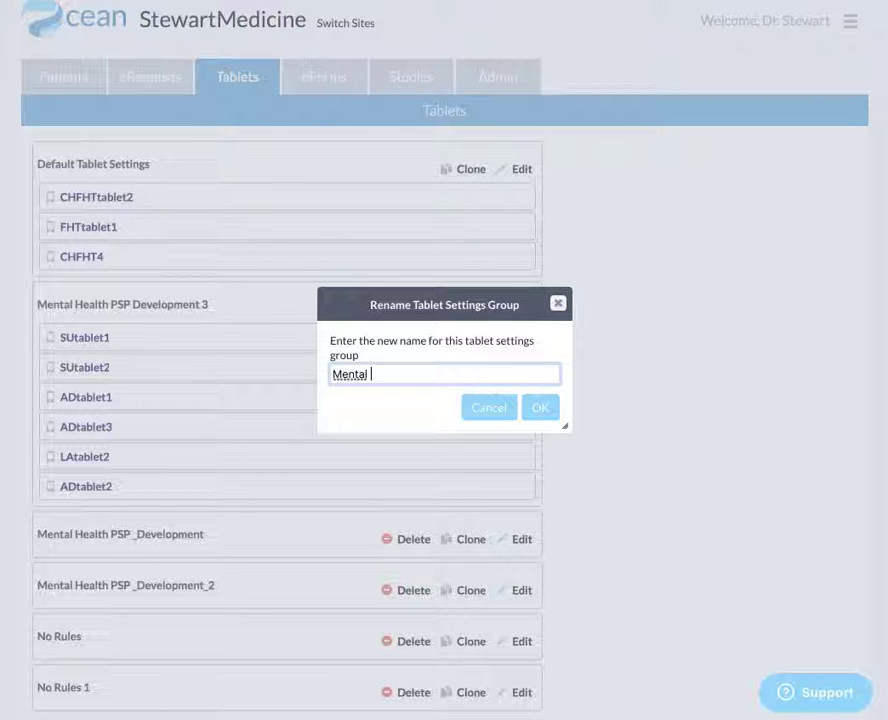
pyautogui.write(' Health PSP')
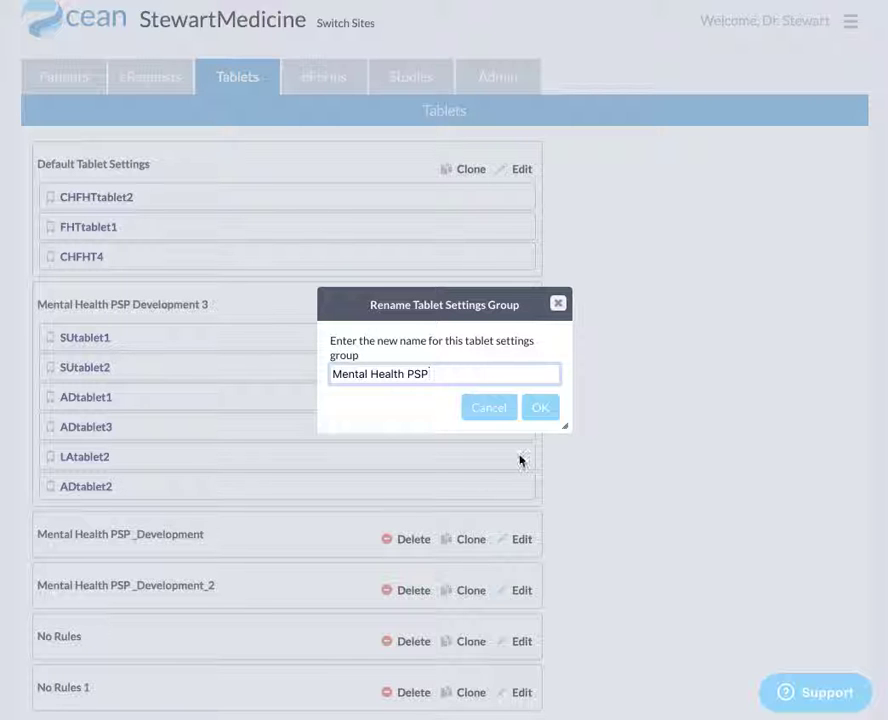
pyautogui.click(552, 409)
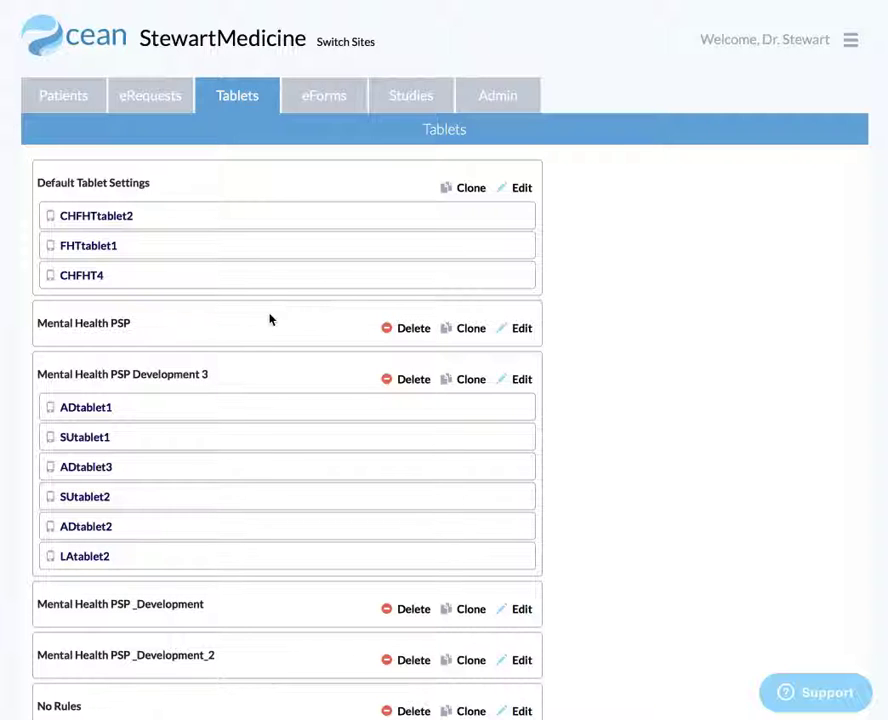
# - Open the Mental Health PSP group's settings to its empty Rules section
pyautogui.click(523, 331)
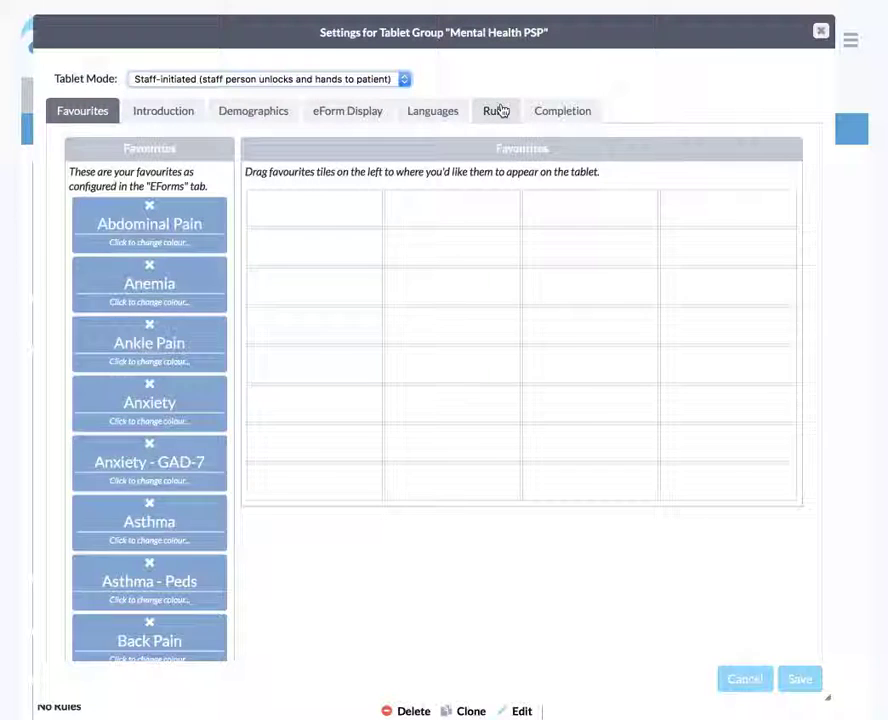
pyautogui.click(498, 111)
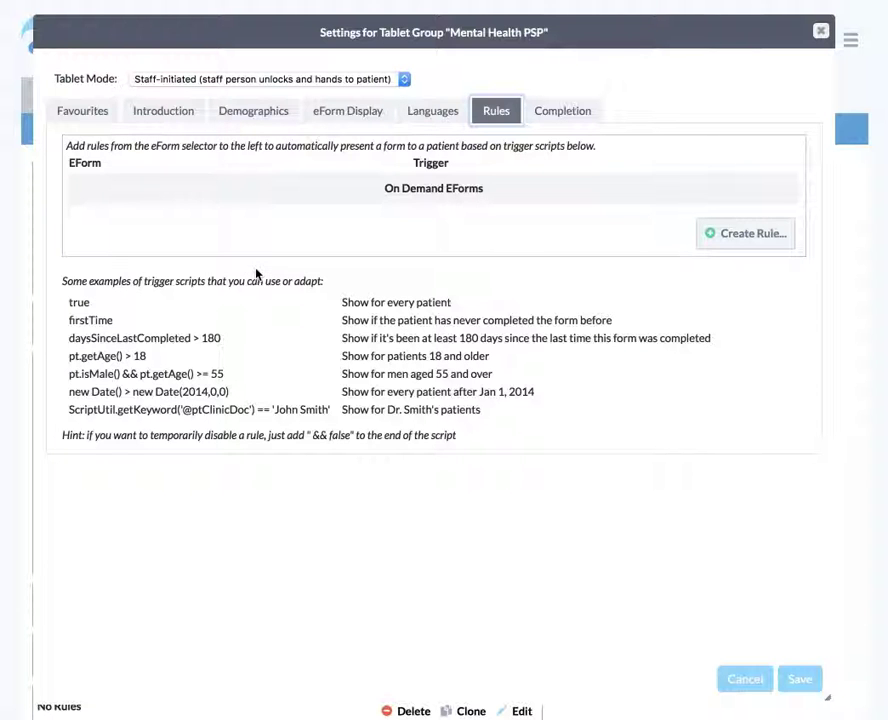
# - Add a PSP PHQ-9 rule with trigger 'true' and bring the PSP Tablet Rules PDF into view
pyautogui.click(745, 242)
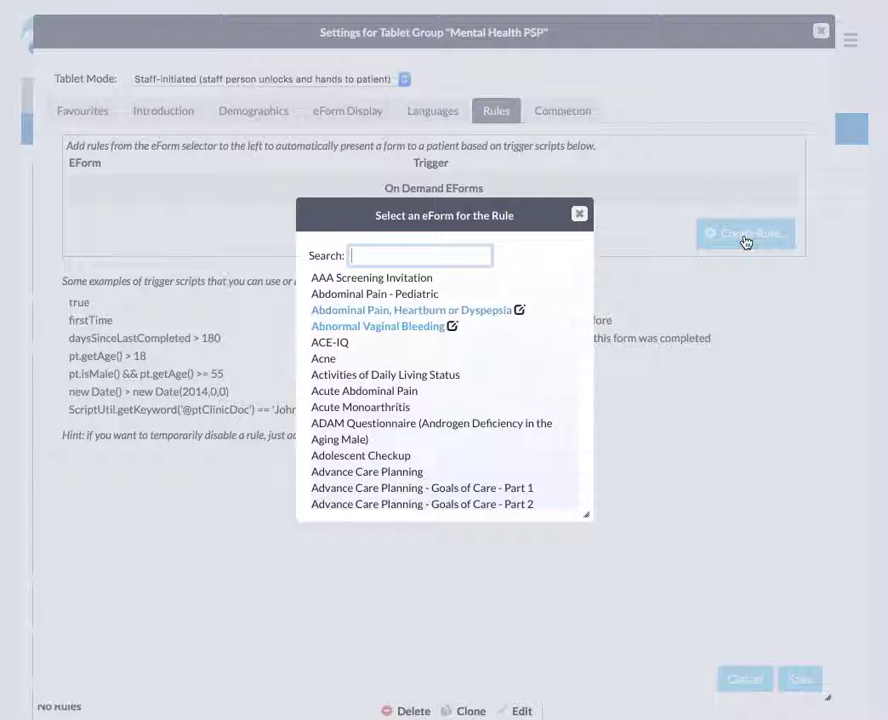
pyautogui.write('psp')
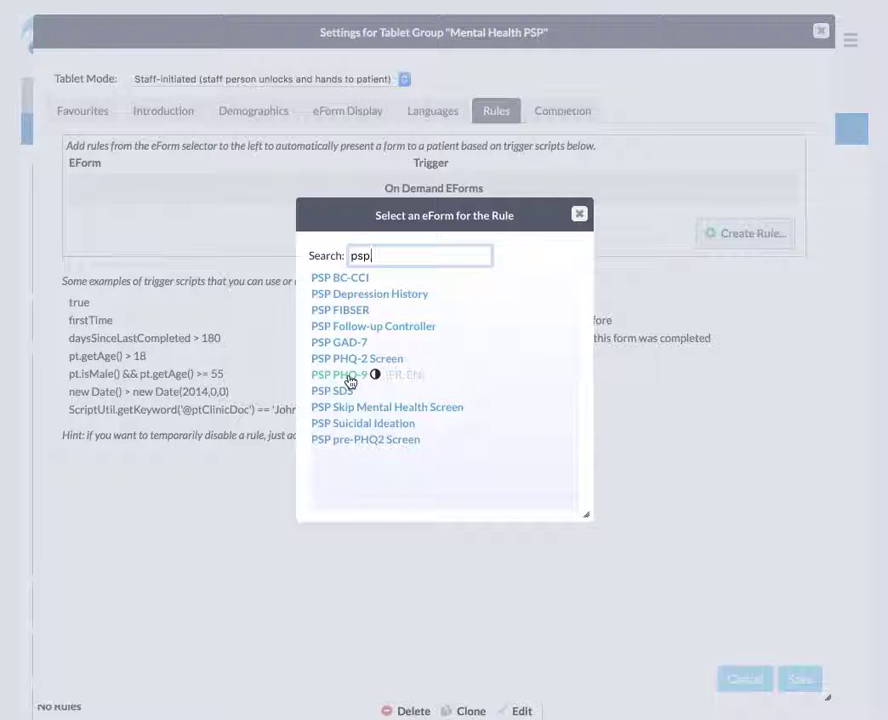
pyautogui.click(350, 381)
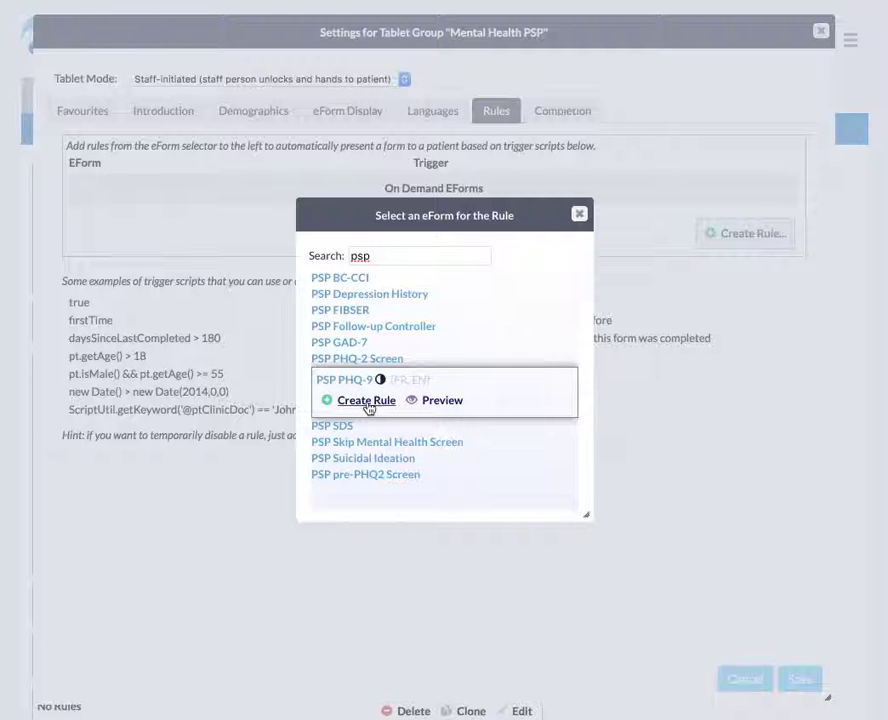
pyautogui.click(366, 401)
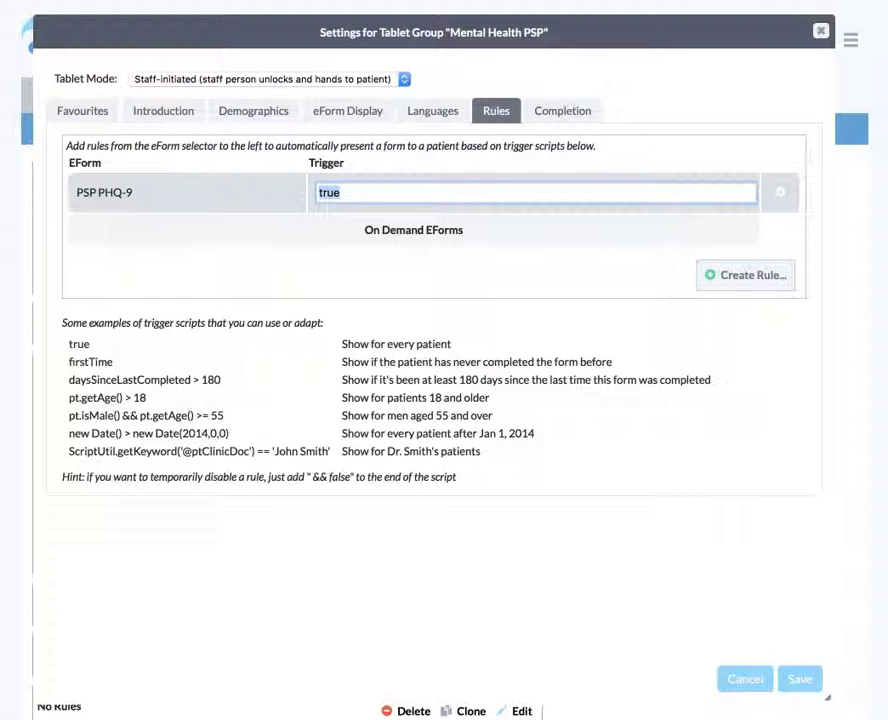
pyautogui.press('super+Tab')
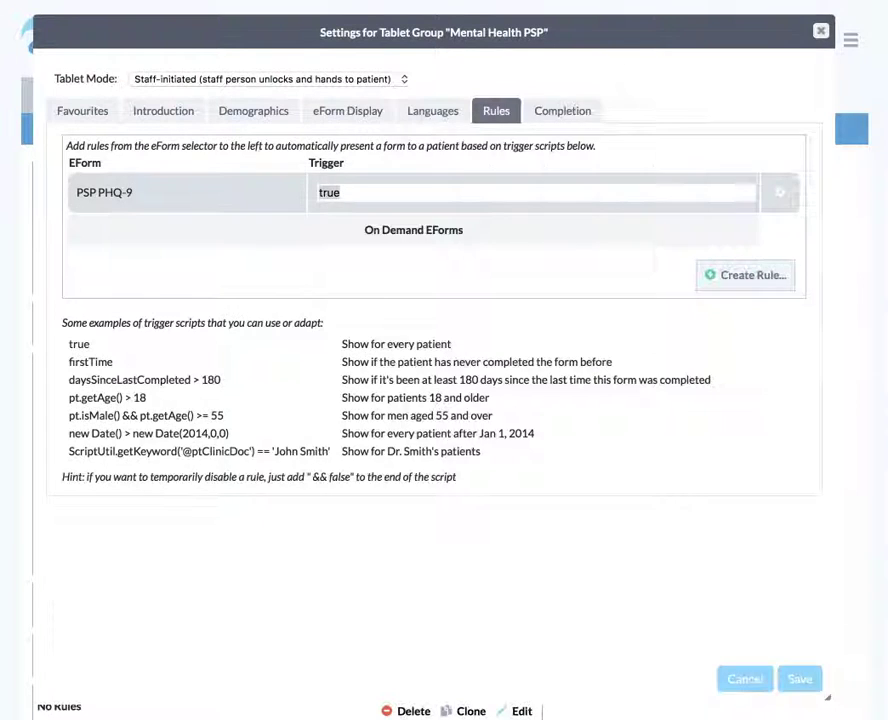
pyautogui.moveTo(887, 100); pyautogui.dragTo(320, 264)
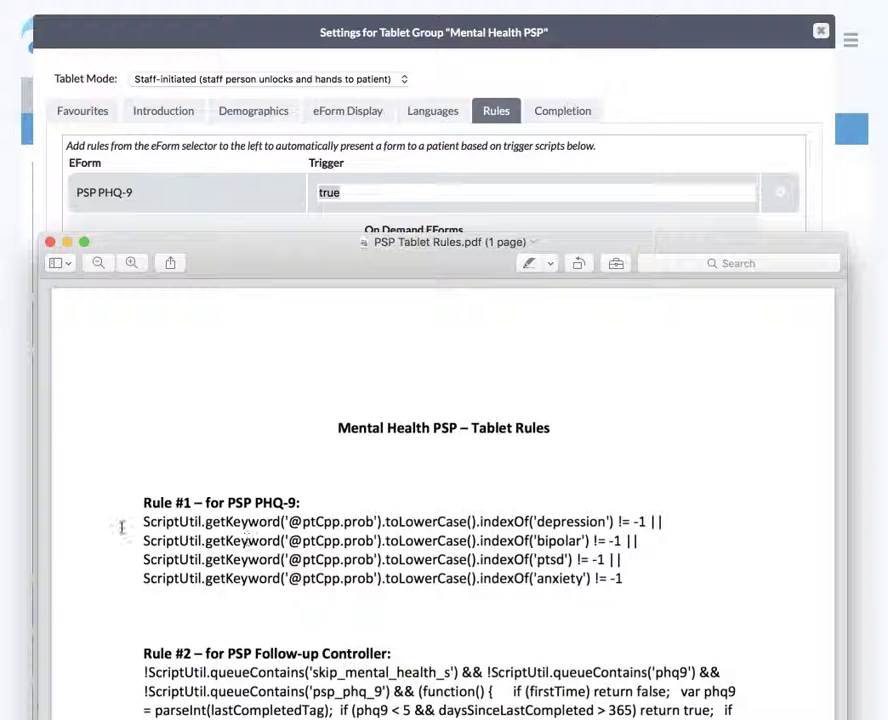
# - Copy the four-line Rule #1 PHQ-9 script from the PSP Tablet Rules PDF
pyautogui.moveTo(141, 521); pyautogui.dragTo(626, 573)
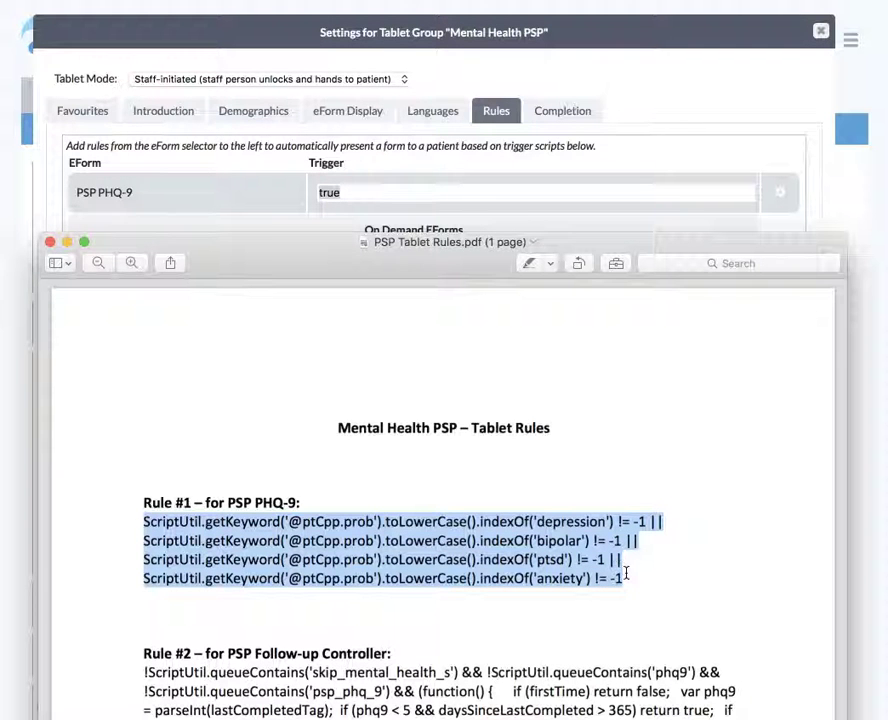
pyautogui.rightClick(569, 536)
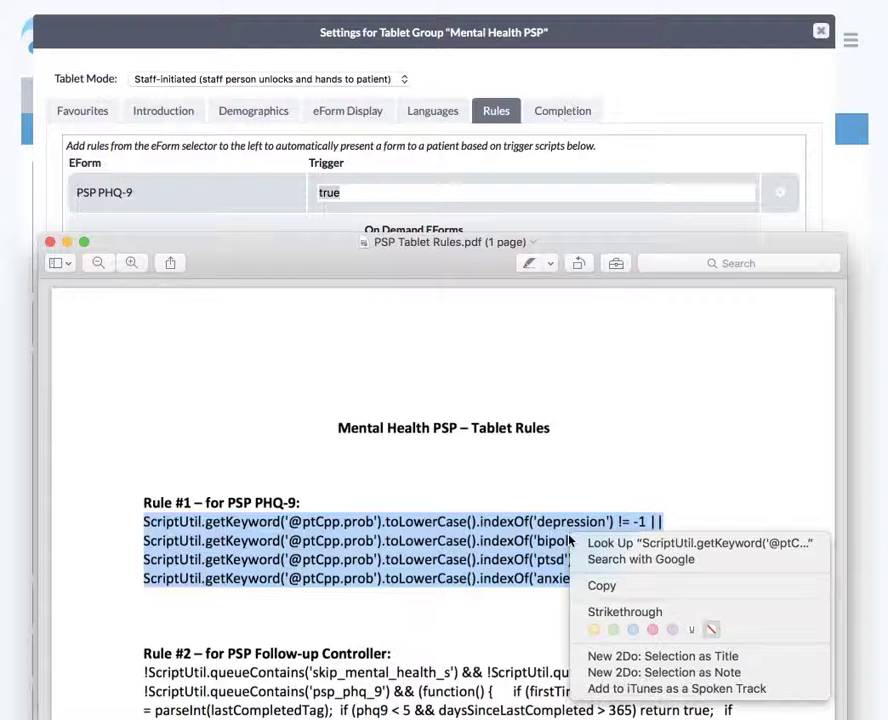
pyautogui.click(590, 587)
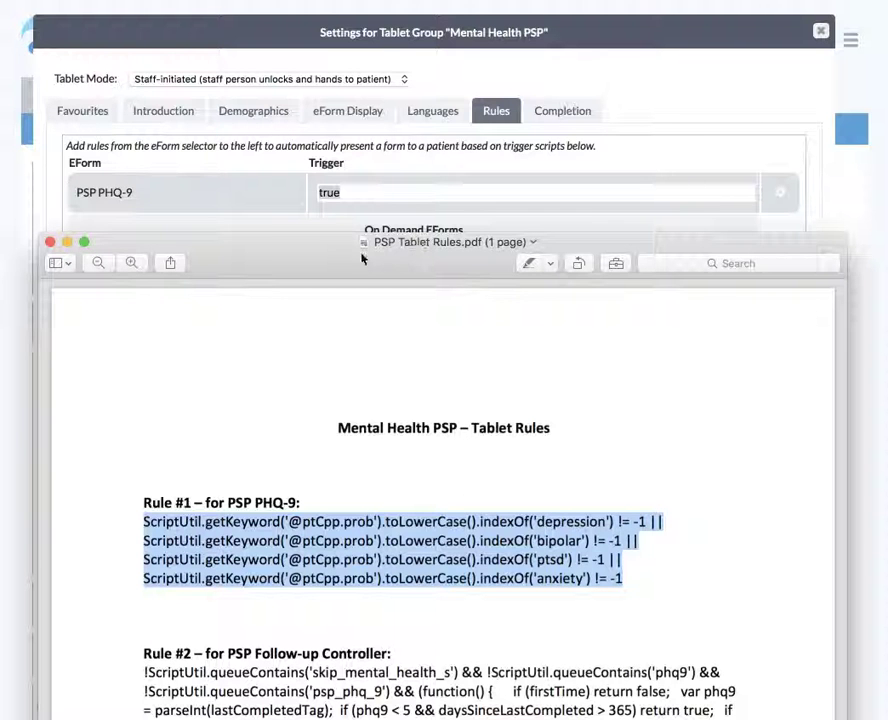
pyautogui.moveTo(264, 248); pyautogui.dragTo(887, 380)
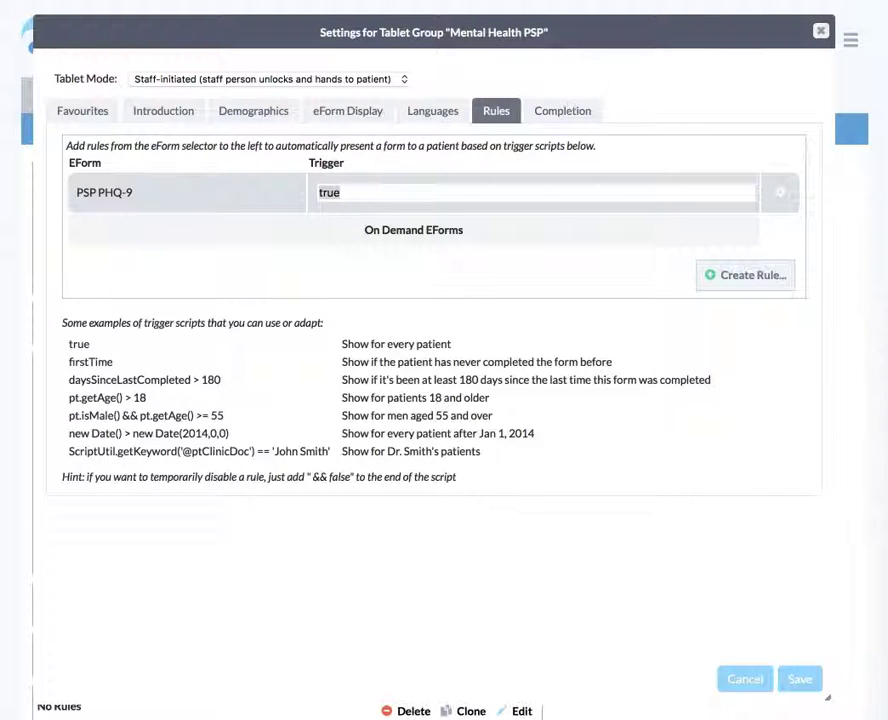
# - Replace the PSP PHQ-9 trigger 'true' with the pasted depression/bipolar/ptsd keyword script and review it
pyautogui.doubleClick(333, 190)
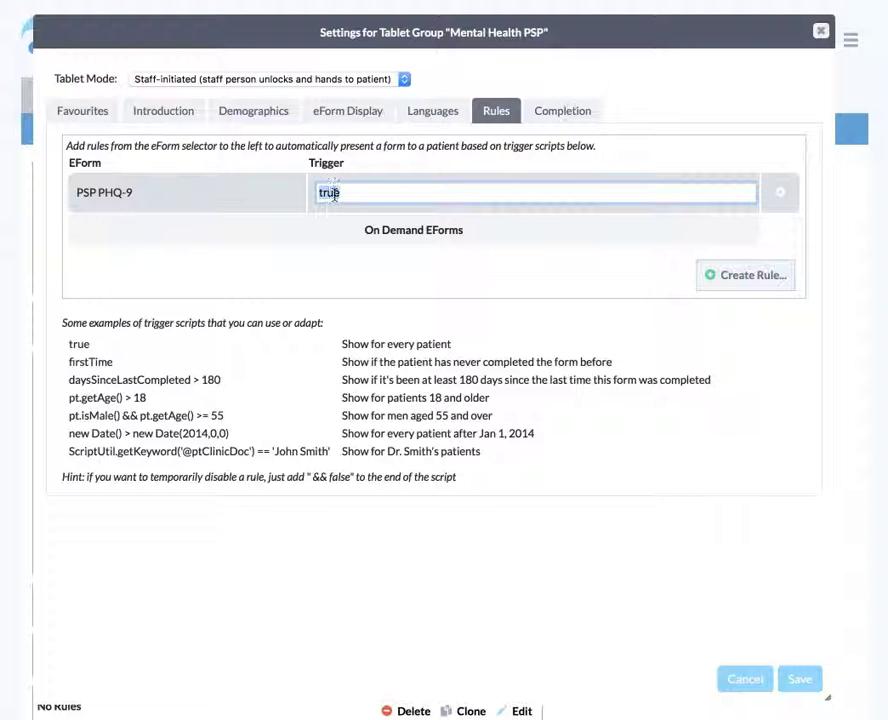
pyautogui.rightClick(333, 191)
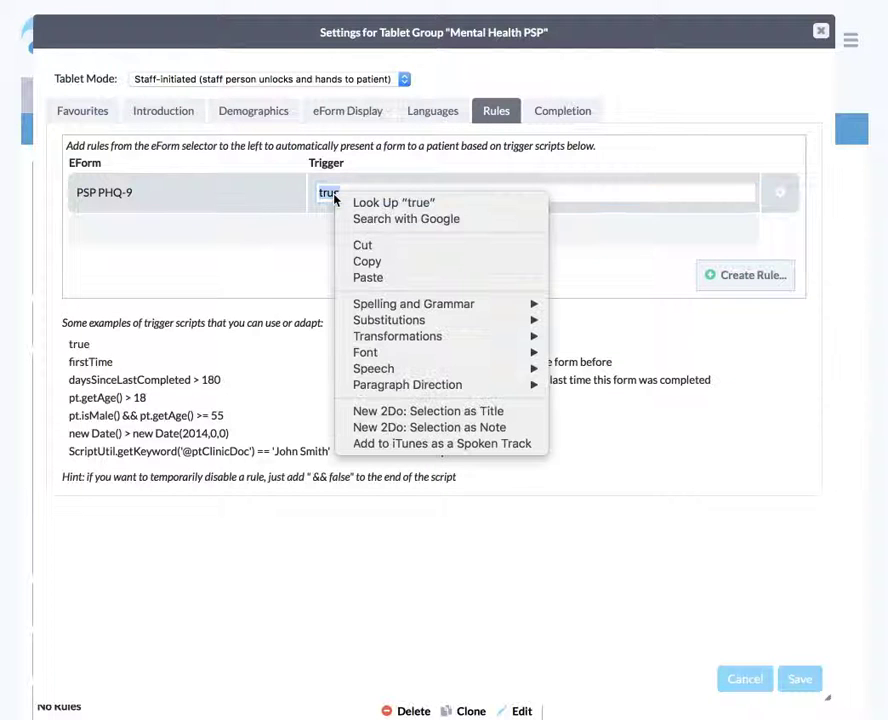
pyautogui.click(370, 278)
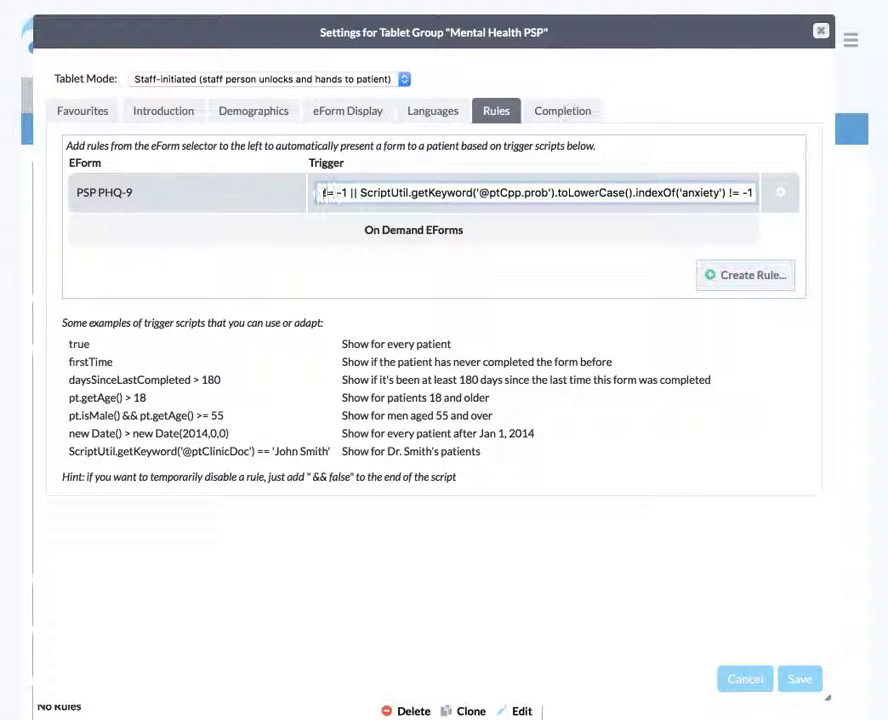
pyautogui.hscroll(-3, 340, 192)
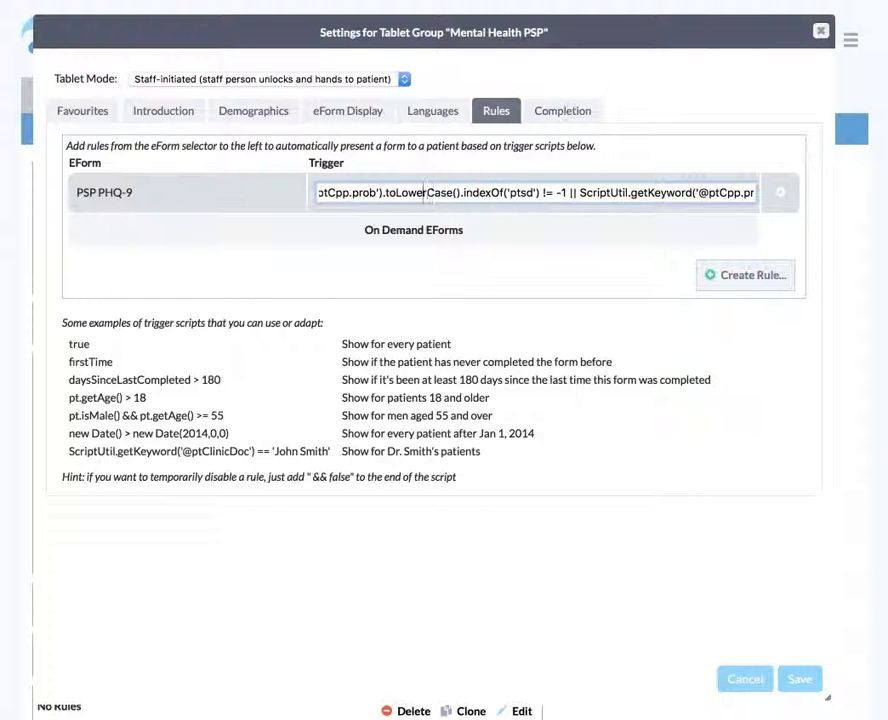
pyautogui.hscroll(-3, 352, 192)
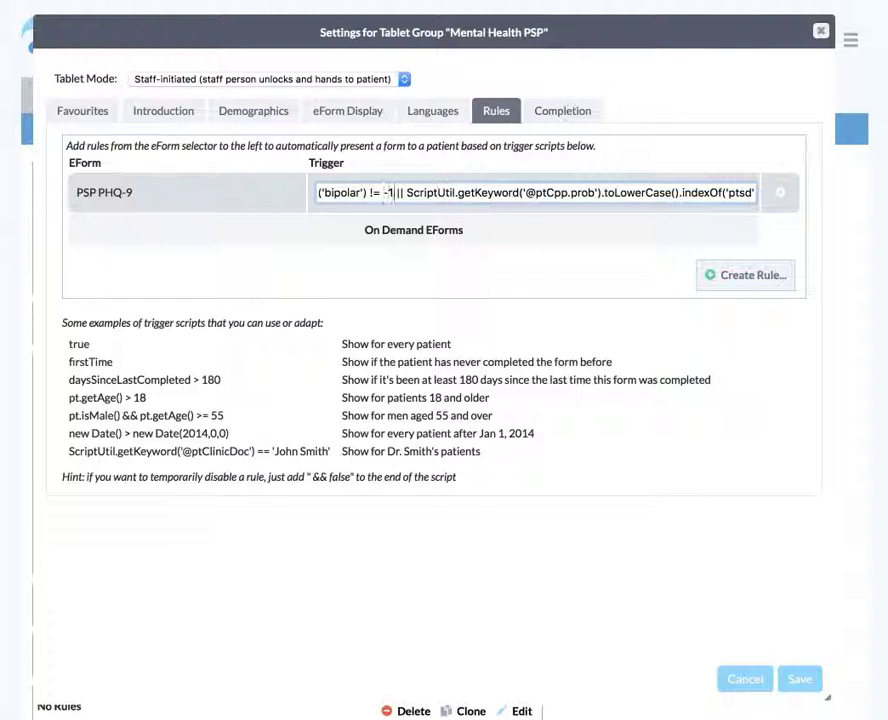
pyautogui.click(380, 192)
pyautogui.hscroll(-3, 339, 192)
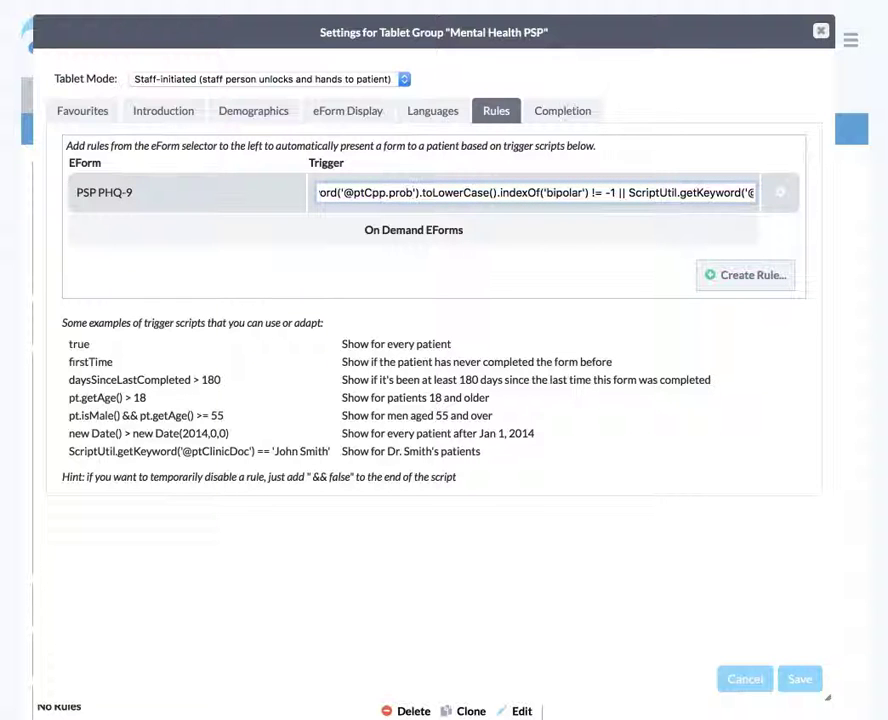
pyautogui.hscroll(-3, 500, 192)
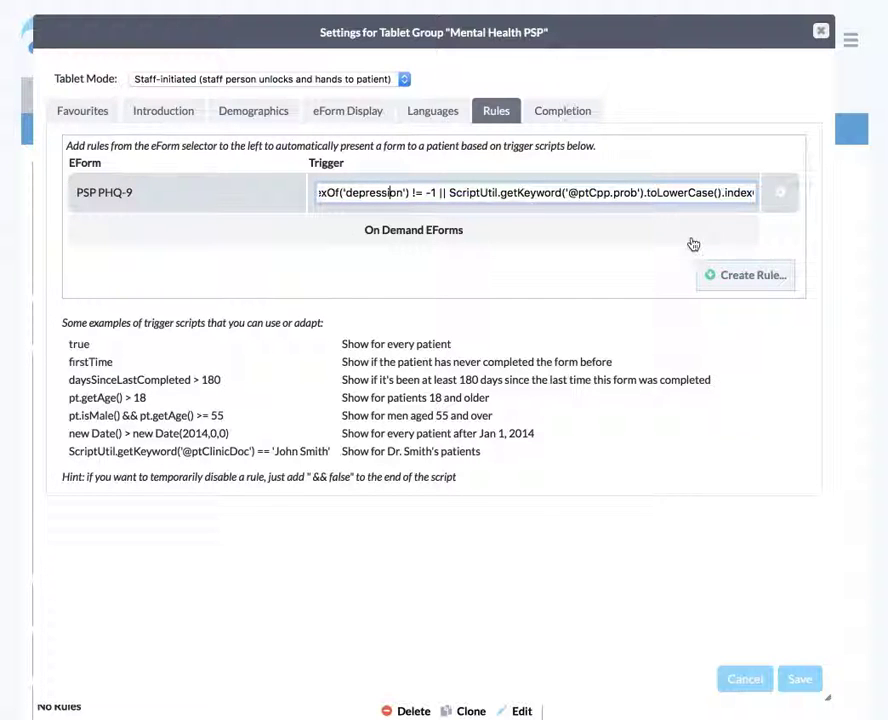
pyautogui.click(724, 283)
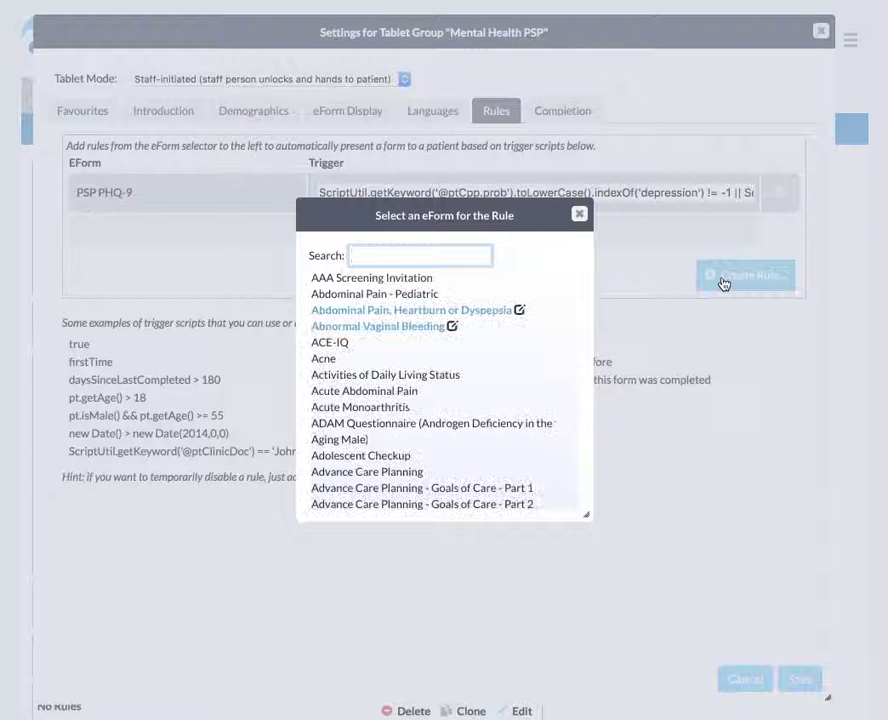
# - Add a PSP Follow-up Controller rule to the group
pyautogui.write('psp')
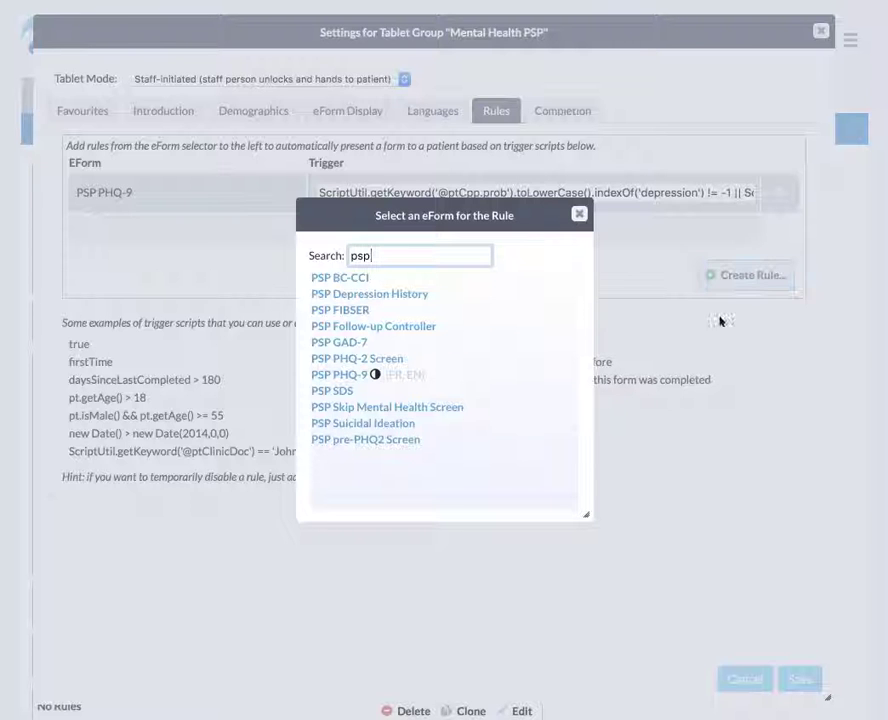
pyautogui.click(423, 331)
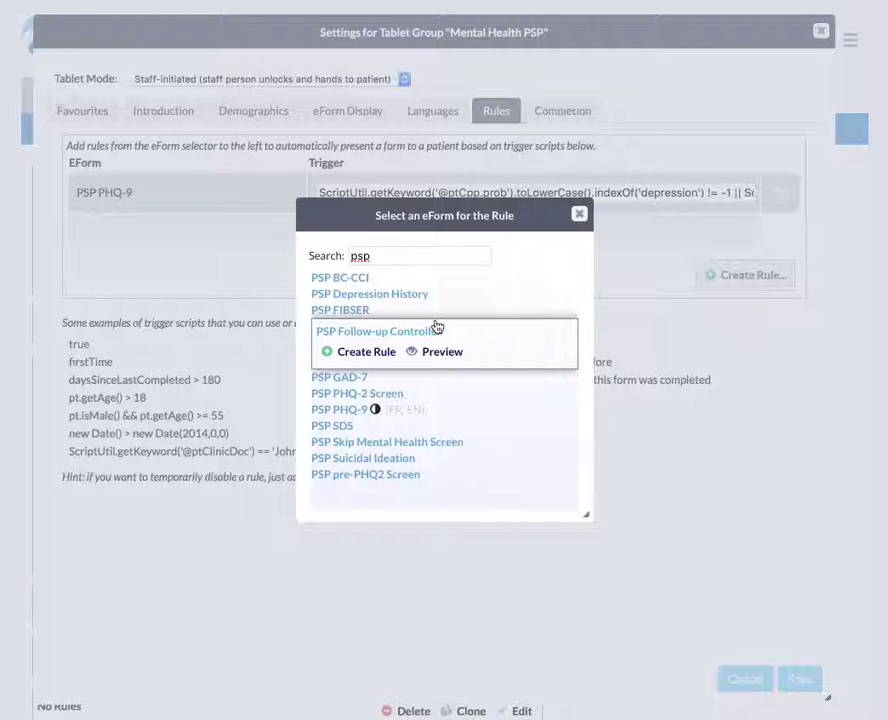
pyautogui.click(363, 352)
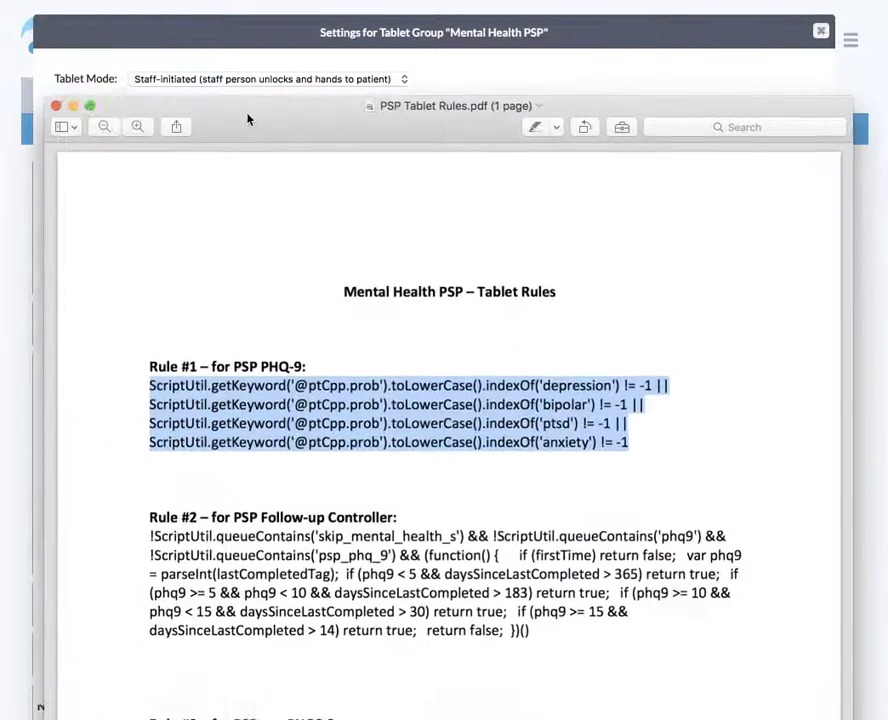
# - Copy the Rule #2 script from the PDF and paste it over the Follow-up Controller's 'true' trigger
pyautogui.moveTo(248, 120); pyautogui.dragTo(248, 89)
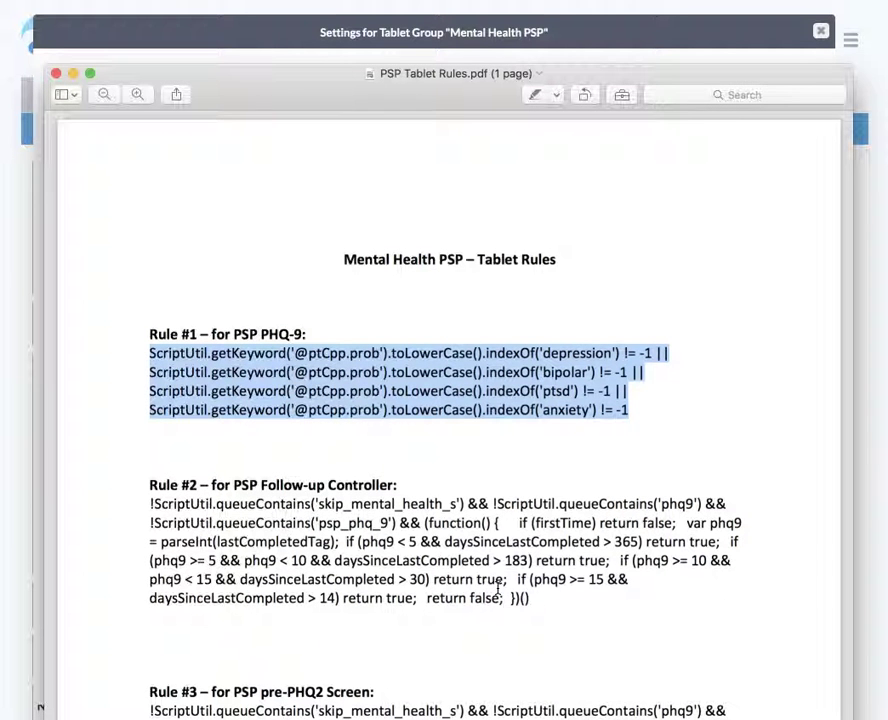
pyautogui.moveTo(538, 601); pyautogui.dragTo(133, 509)
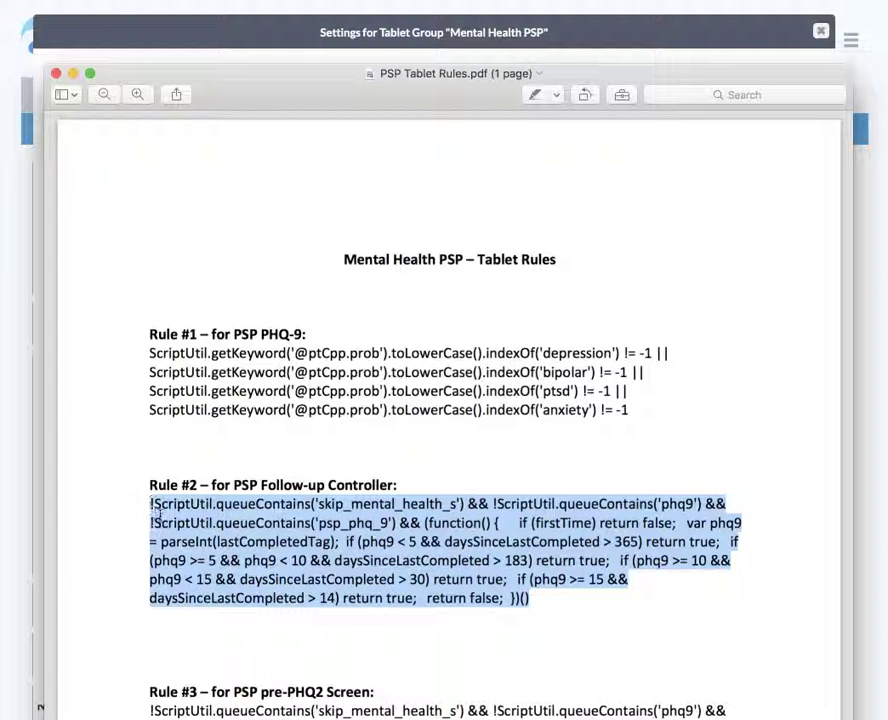
pyautogui.rightClick(240, 549)
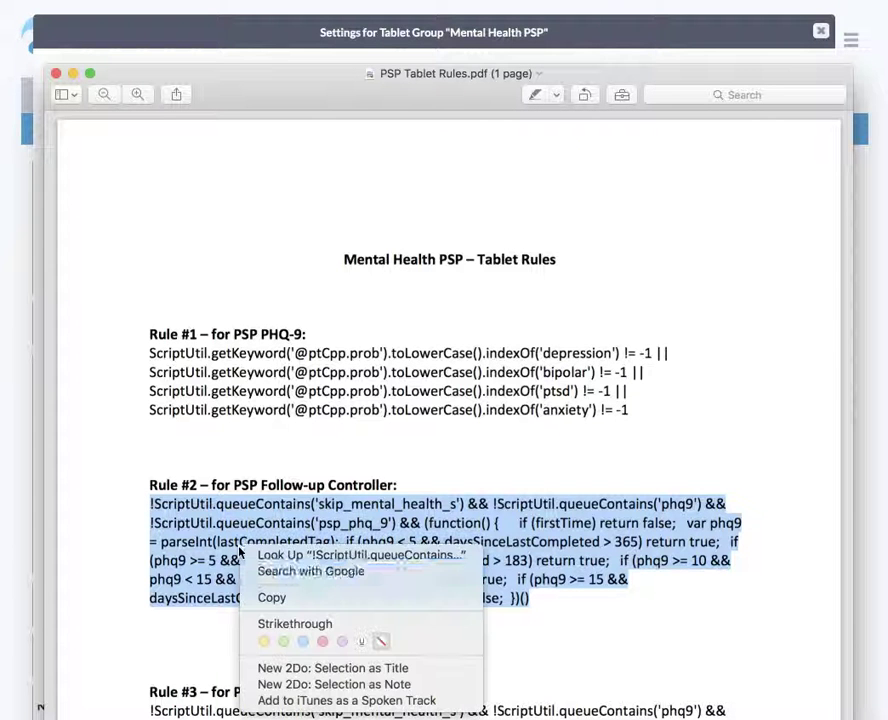
pyautogui.click(266, 597)
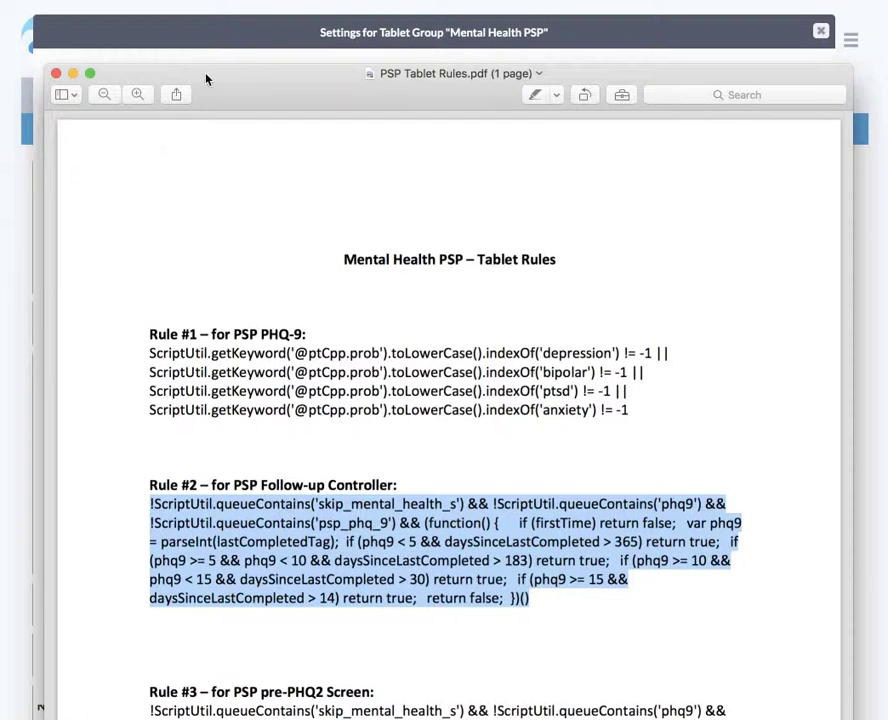
pyautogui.press('super+Tab')
pyautogui.doubleClick(377, 231)
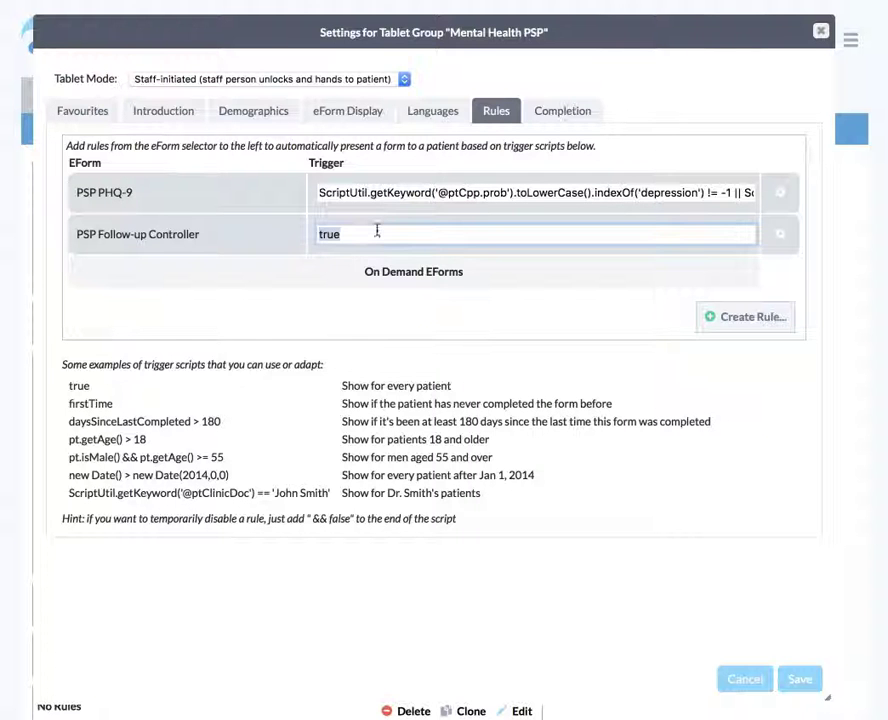
pyautogui.rightClick(352, 233)
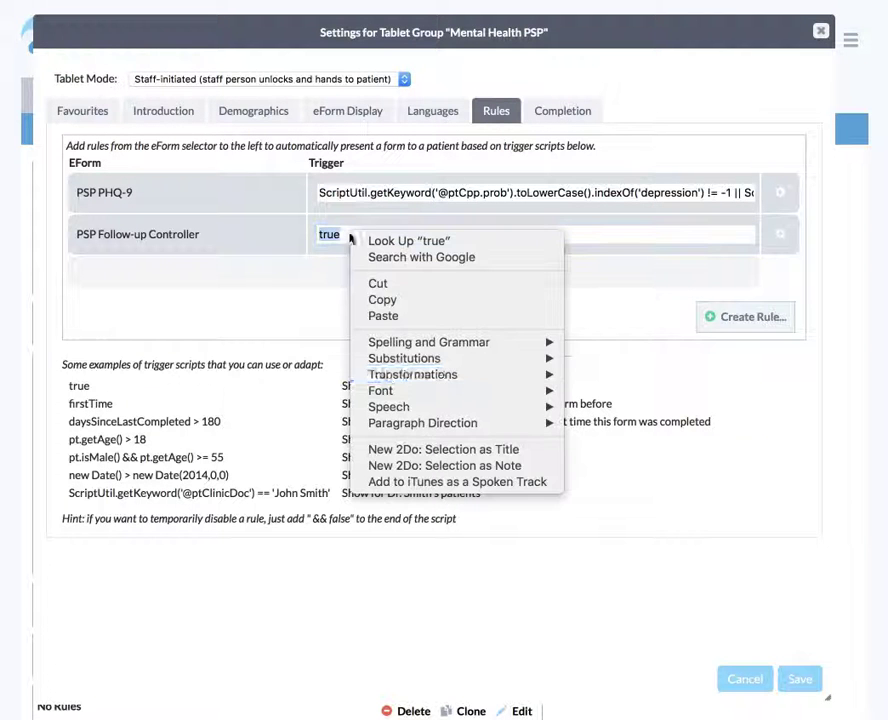
pyautogui.click(384, 316)
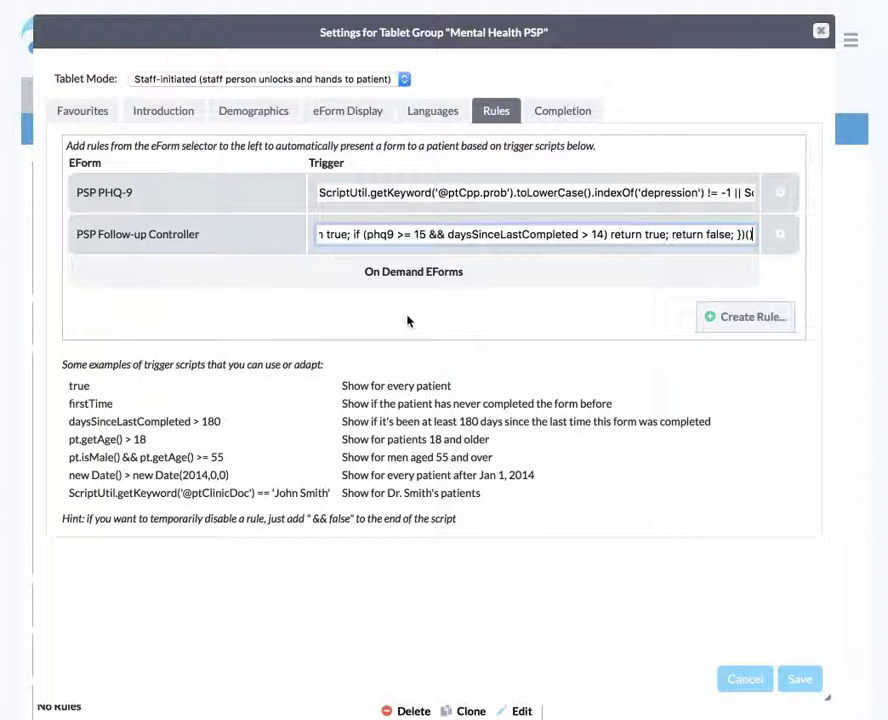
# - Add a PSP pre-PHQ2 Screen rule to the group
pyautogui.click(757, 328)
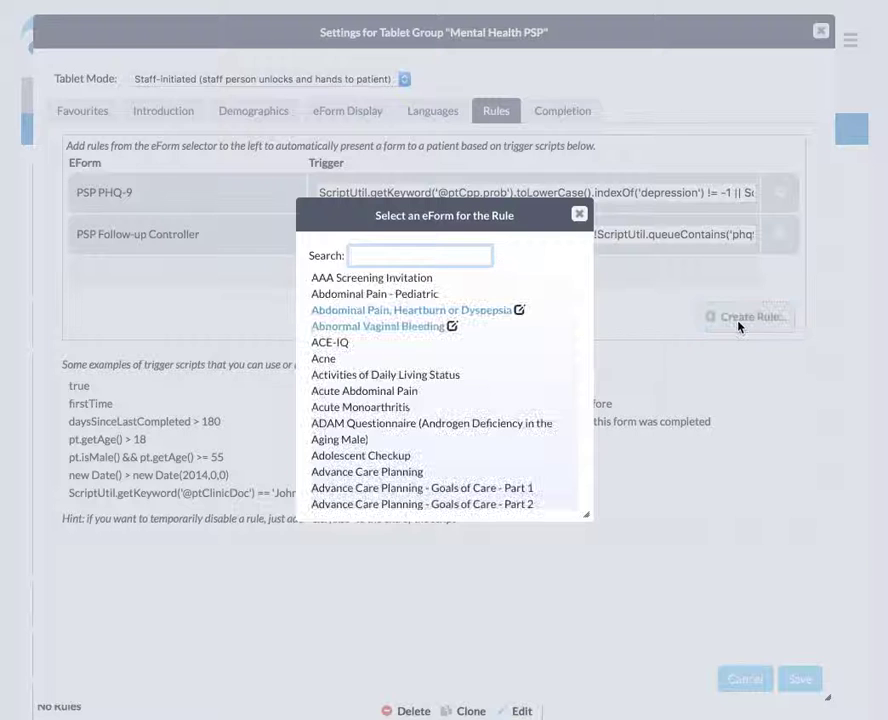
pyautogui.write('psp')
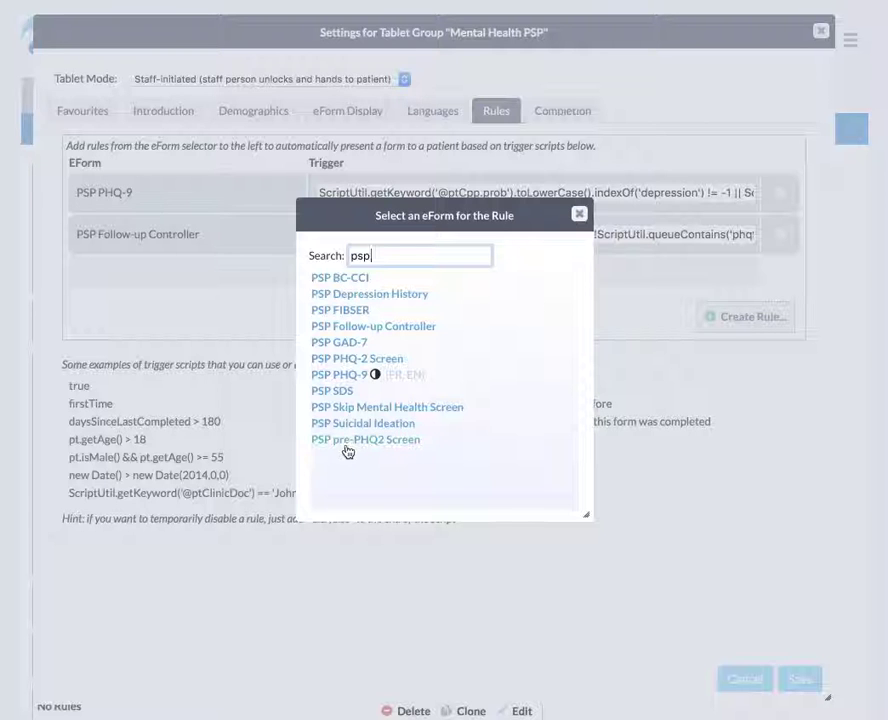
pyautogui.click(383, 448)
pyautogui.click(362, 466)
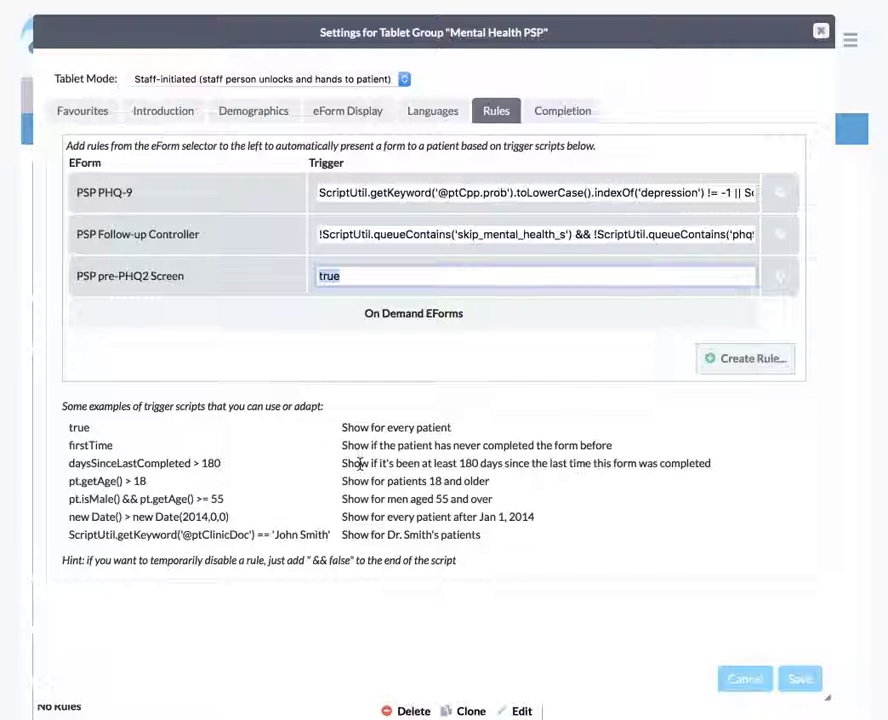
# - Replace the pre-PHQ2 rule's 'true' trigger with the Rule #3 script from the PDF and save the settings
pyautogui.press('super+Tab')
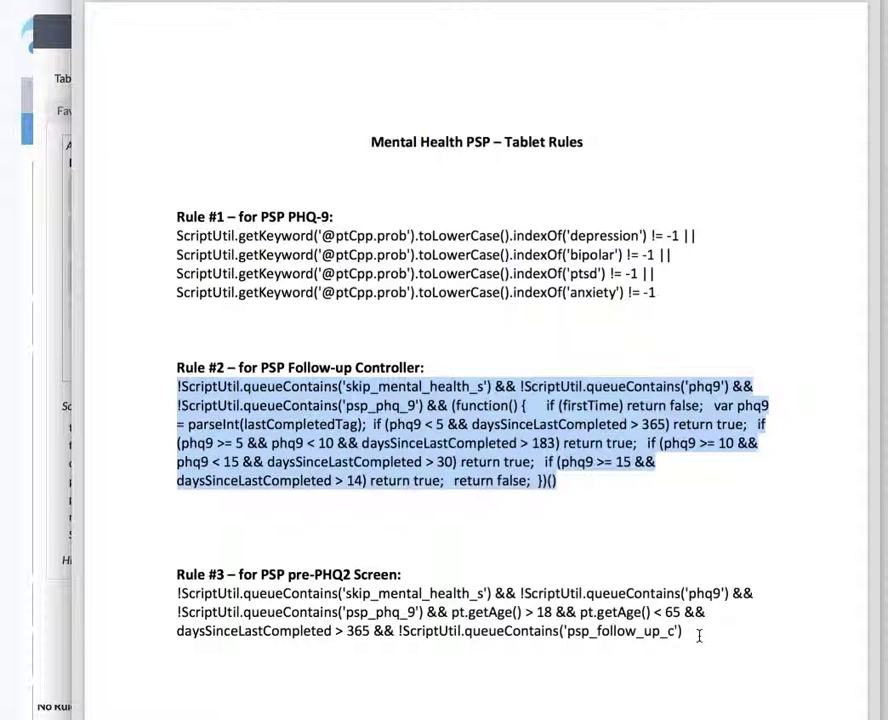
pyautogui.moveTo(699, 636); pyautogui.dragTo(166, 595)
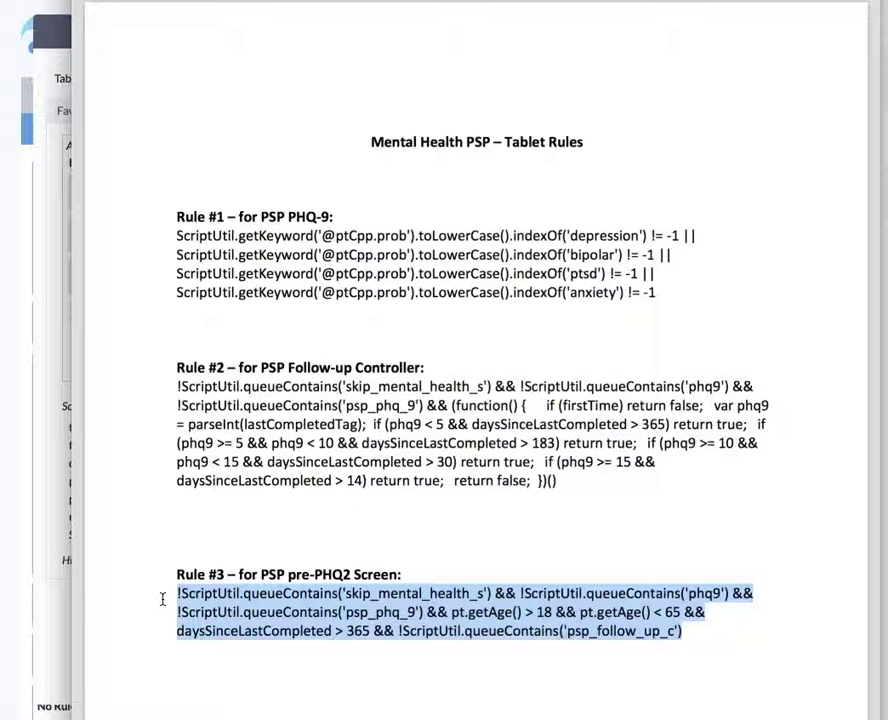
pyautogui.rightClick(264, 605)
pyautogui.click(292, 656)
pyautogui.press('super+Tab')
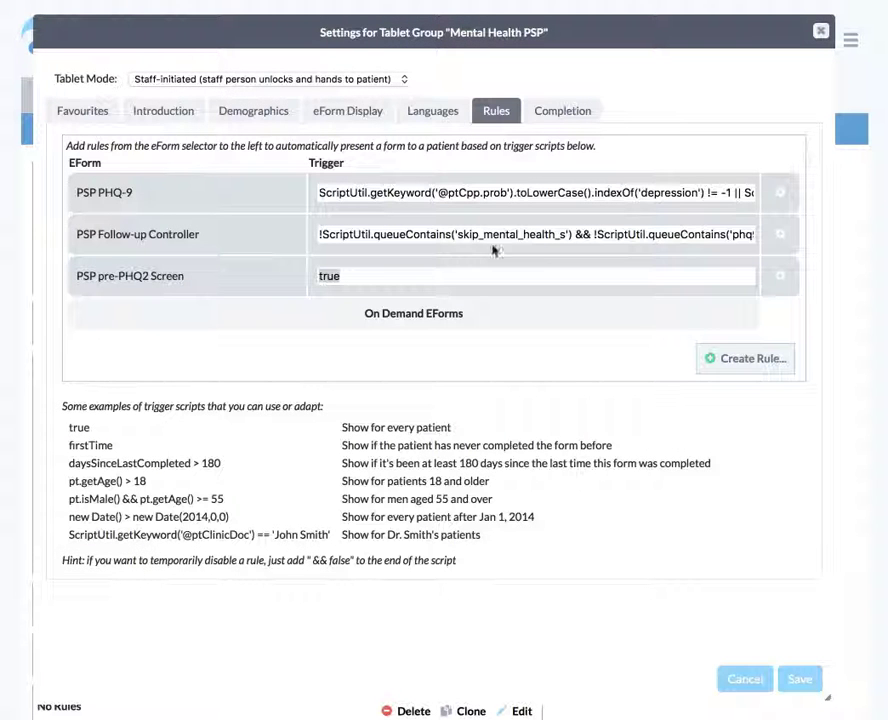
pyautogui.doubleClick(364, 275)
pyautogui.press('super+v')
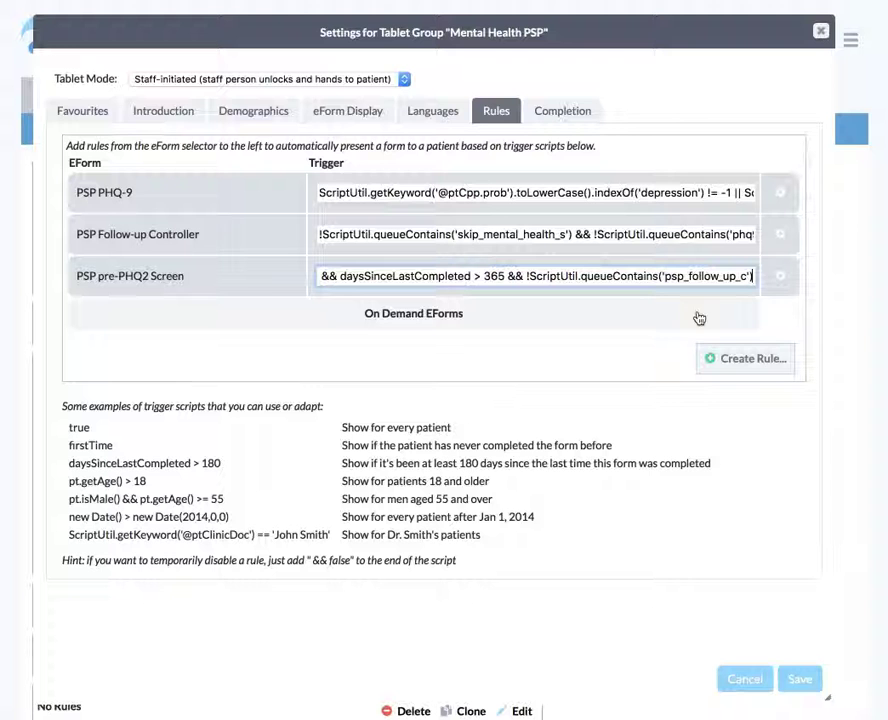
pyautogui.click(799, 680)
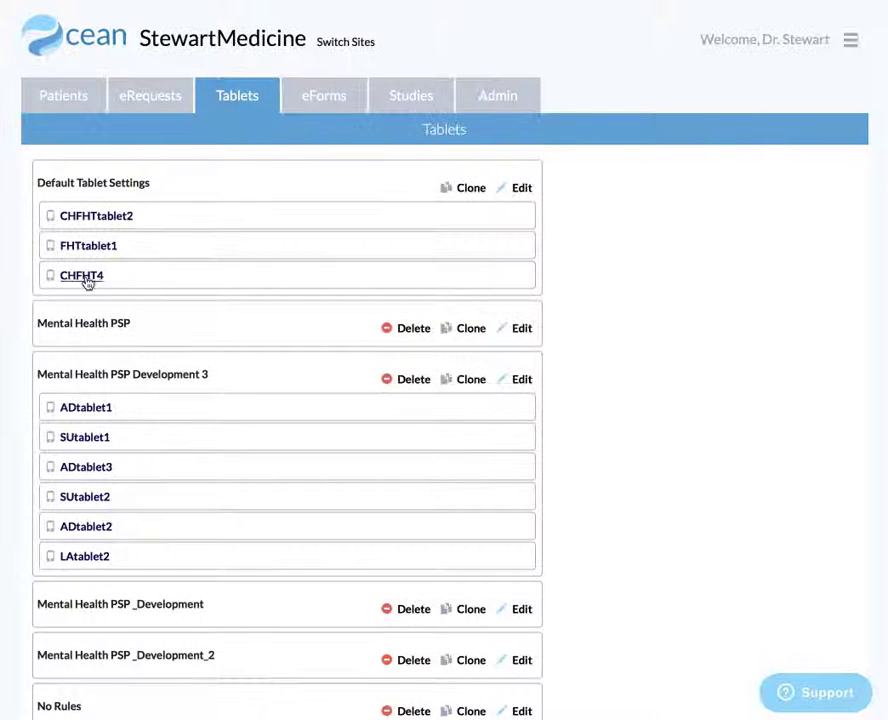
# - Drag CHFHT4, FHTtablet1 and CHFHTtablet2 onto the Mental Health PSP group, emptying Default Tablet Settings
pyautogui.scroll(-1, 123, 281)
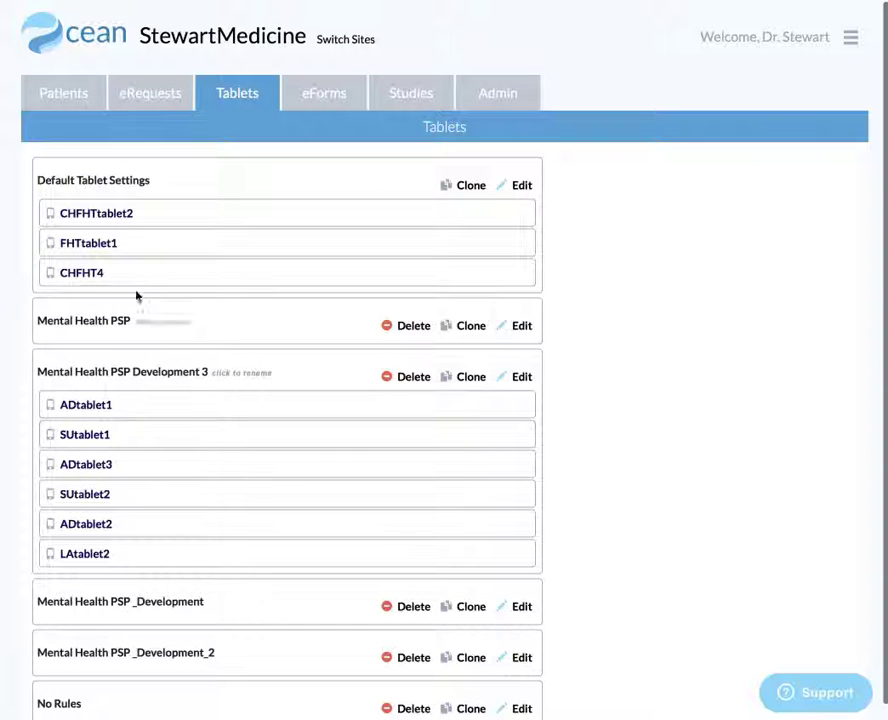
pyautogui.moveTo(125, 277)
pyautogui.mouseDown()
pyautogui.moveTo(139, 299)
pyautogui.moveTo(125, 339)
pyautogui.mouseUp()
pyautogui.moveTo(119, 247)
pyautogui.mouseDown()
pyautogui.moveTo(149, 281)
pyautogui.moveTo(139, 331)
pyautogui.mouseUp()
pyautogui.moveTo(142, 210); pyautogui.dragTo(157, 299)
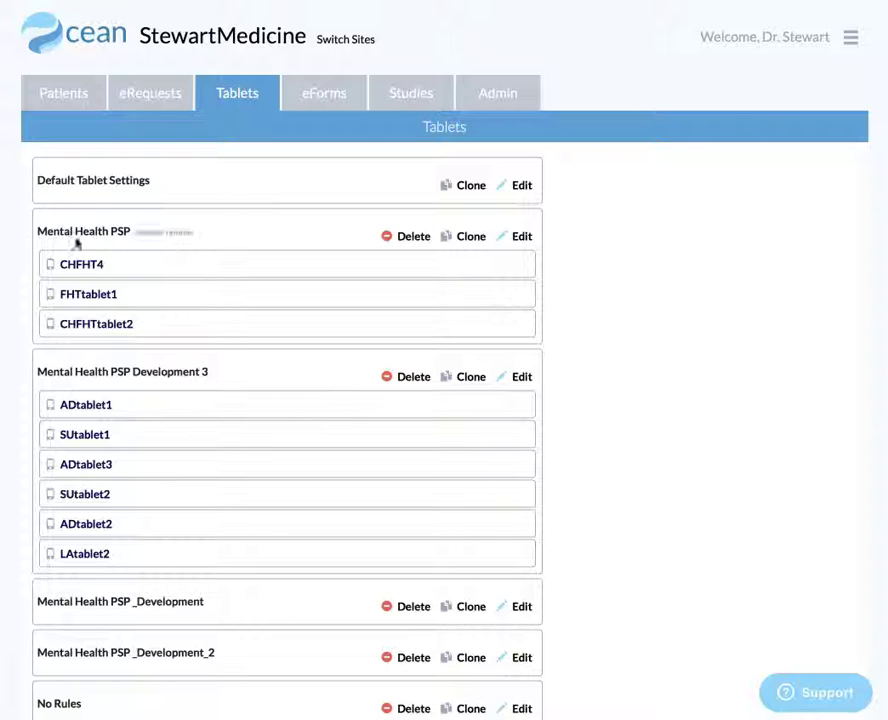